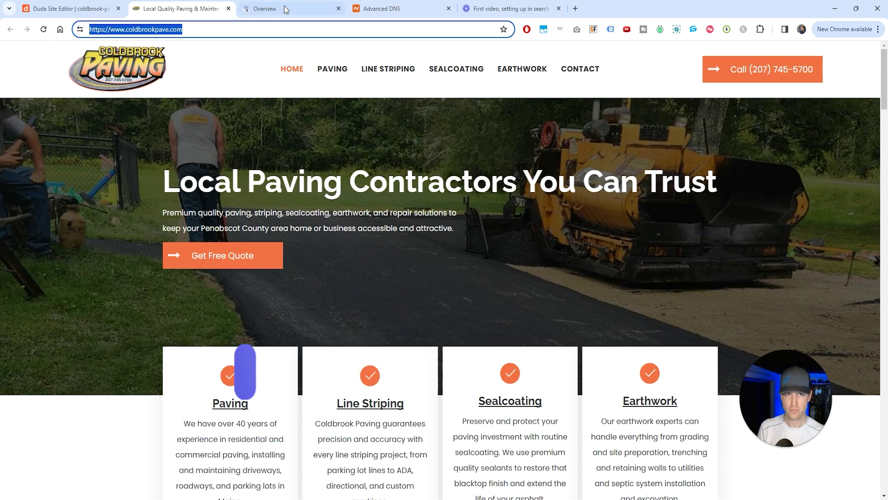
- Switch to Google Search Console, select the bluecrocus.ca property and view its search results performance report
click(282, 8)
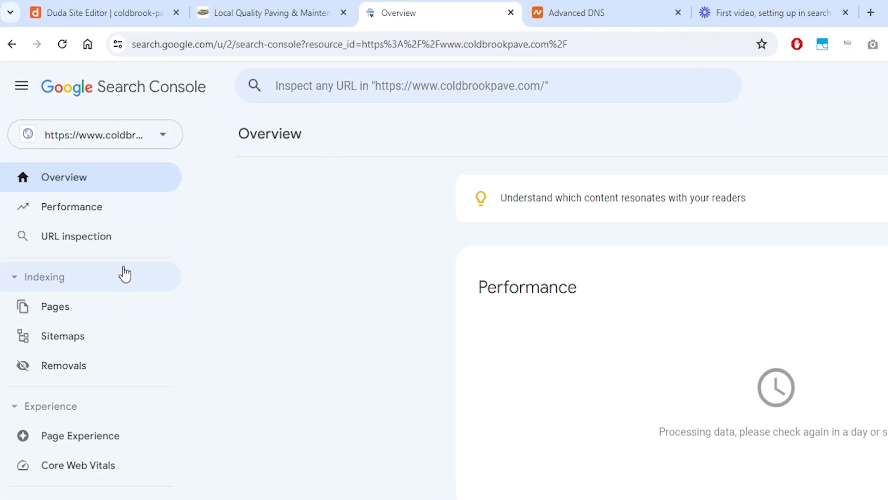
click(135, 136)
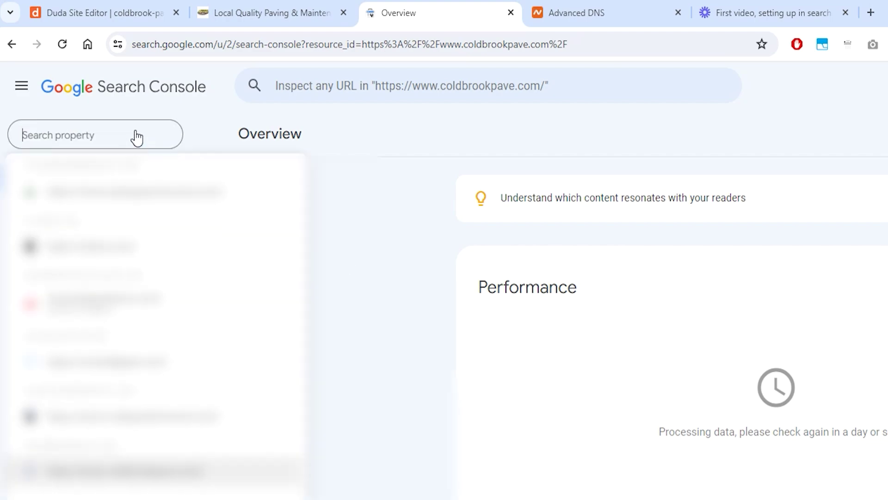
text(blue)
click(147, 180)
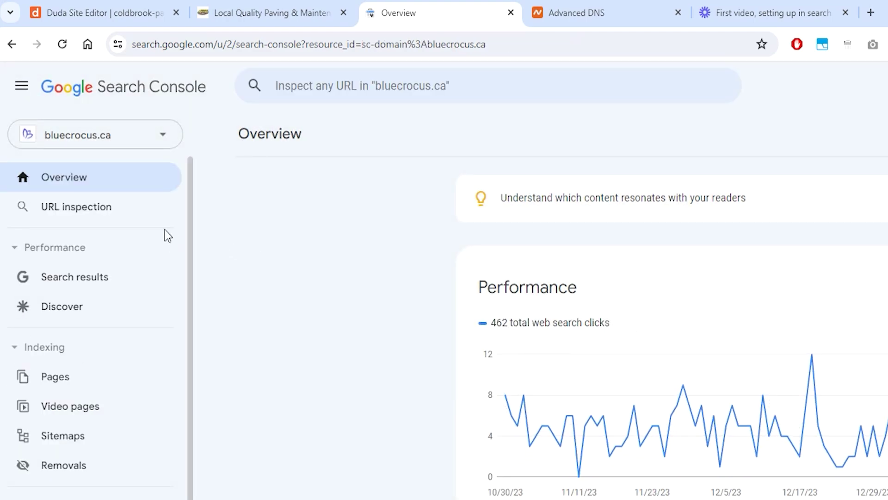
click(78, 278)
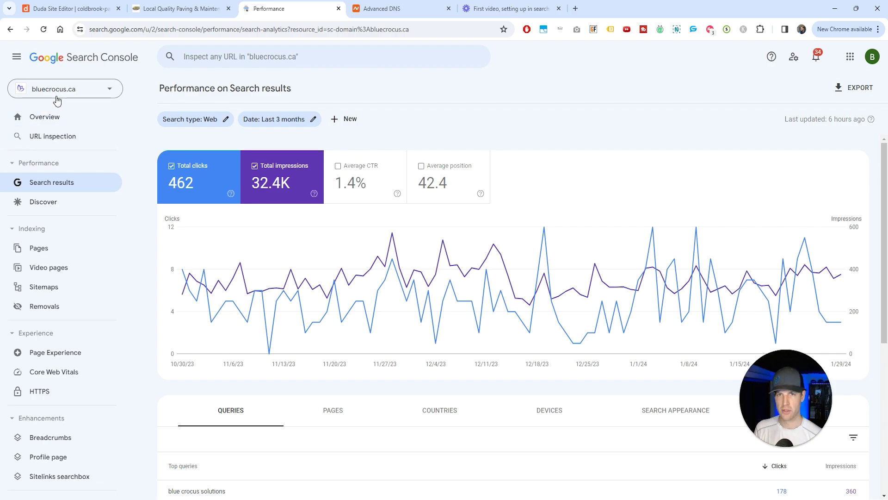
click(60, 93)
text(cold)
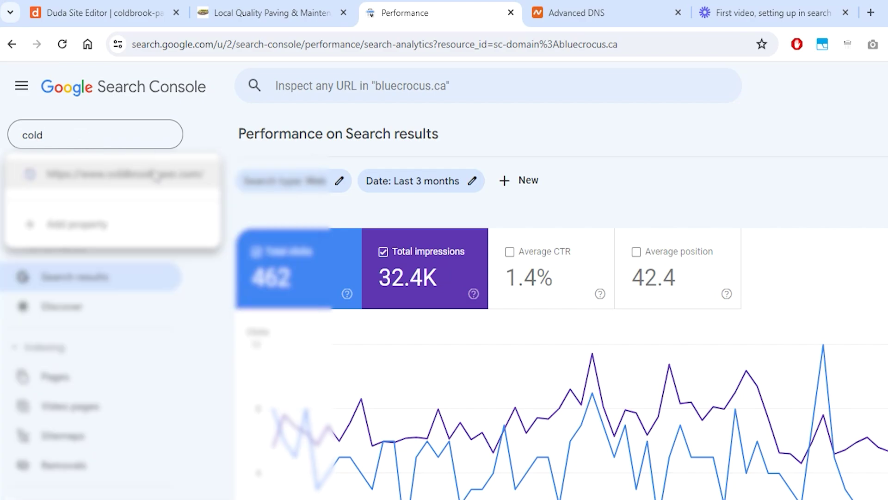
click(151, 176)
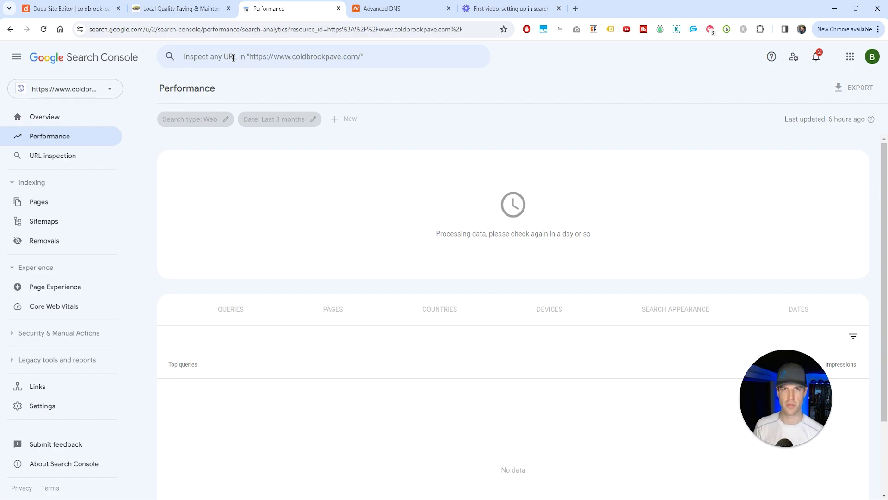
click(234, 56)
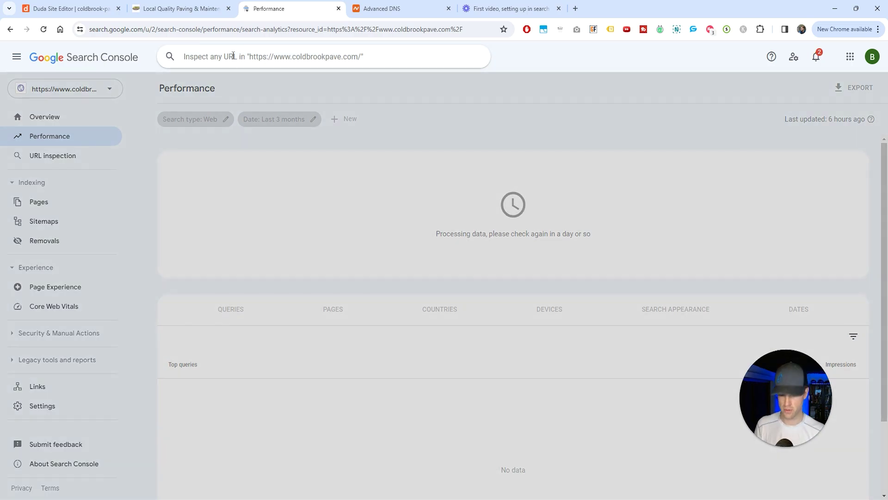
text(https://www.coldbrookpave.com/)
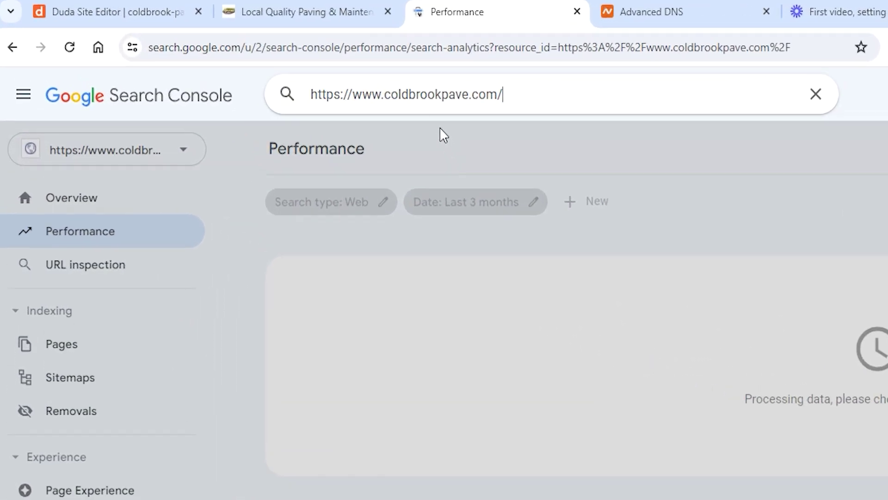
click(816, 95)
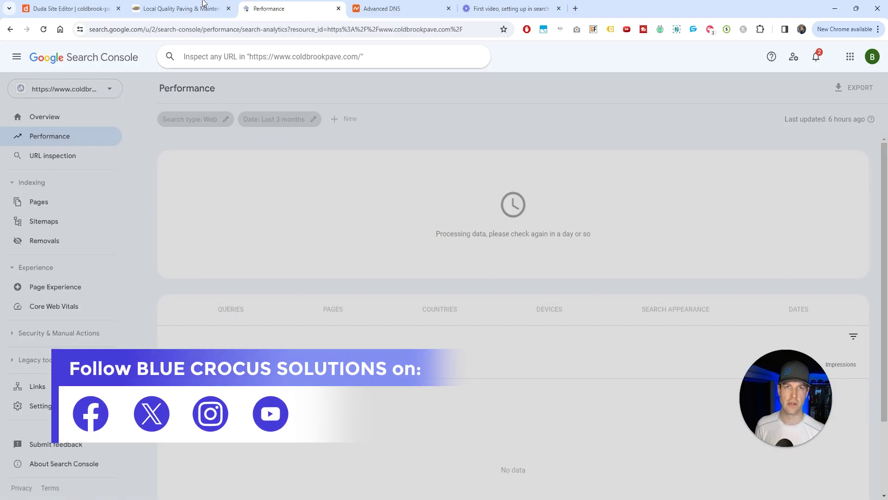
mouse_move(193, 2)
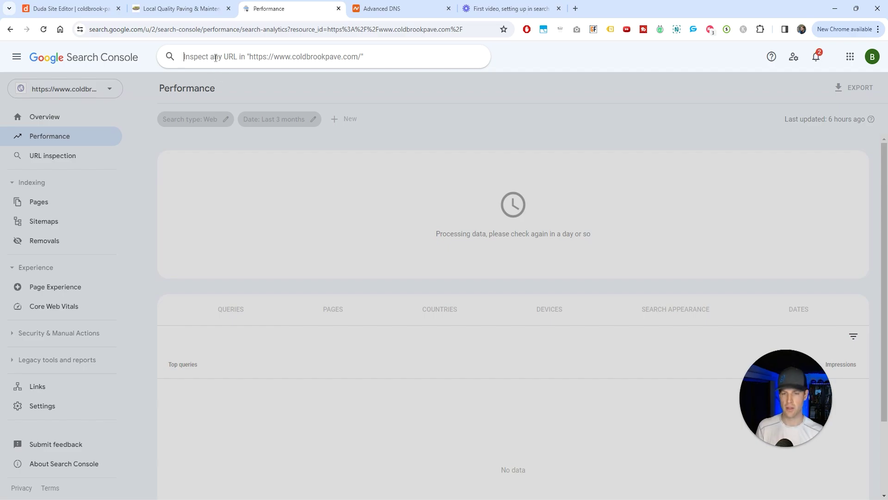
text(https://www.coldbrookpave.com/)
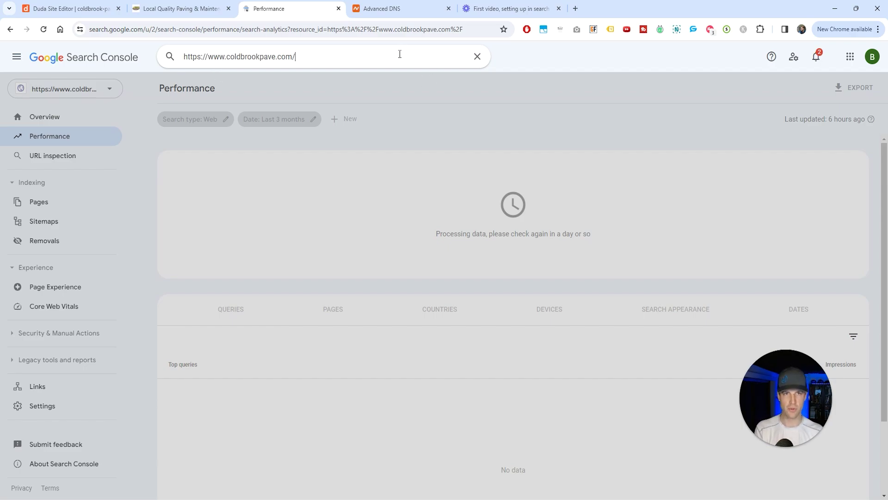
click(478, 57)
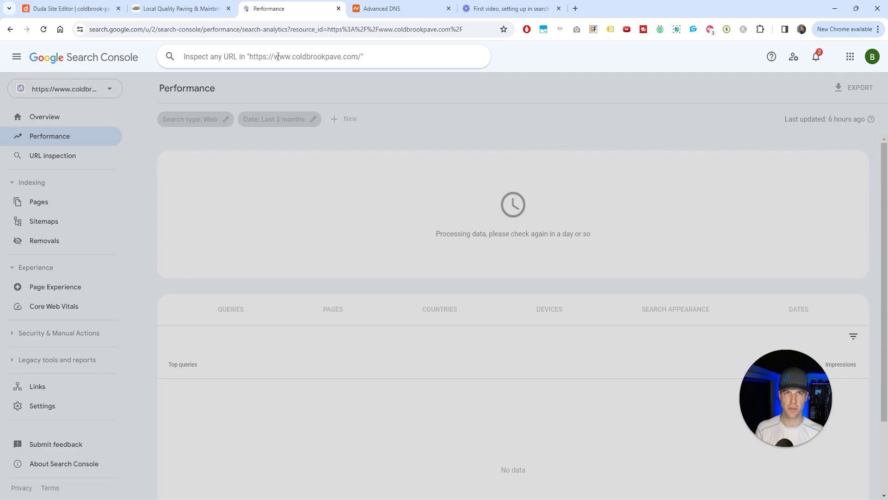
right_click(278, 57)
click(323, 151)
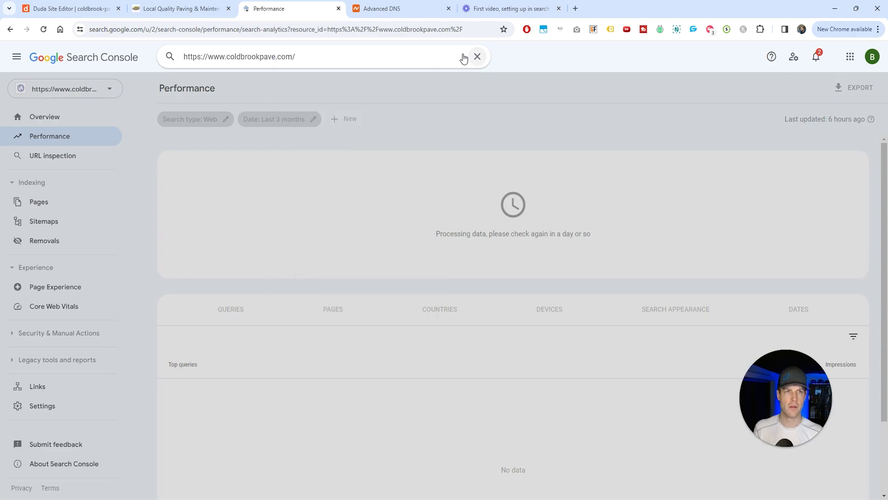
key(Return)
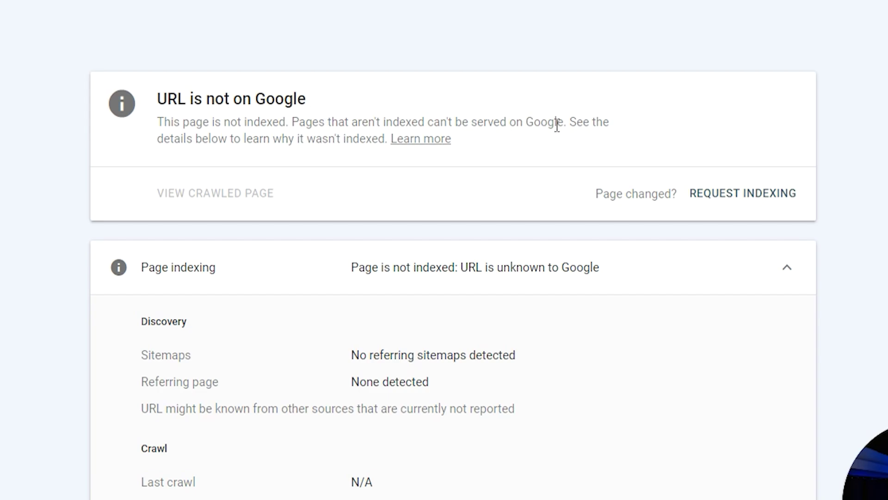
- Search Google for "cold brook paving" in a new browser tab
right_click(638, 84)
click(579, 8)
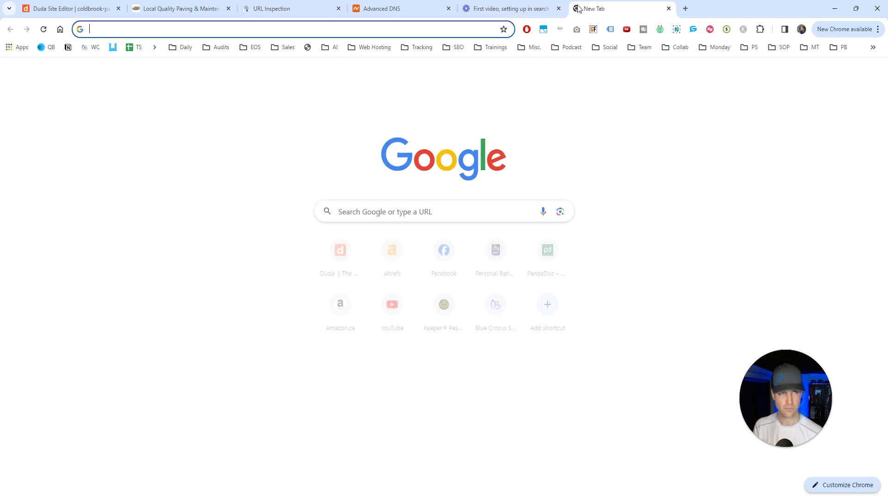
text(cold brook pav)
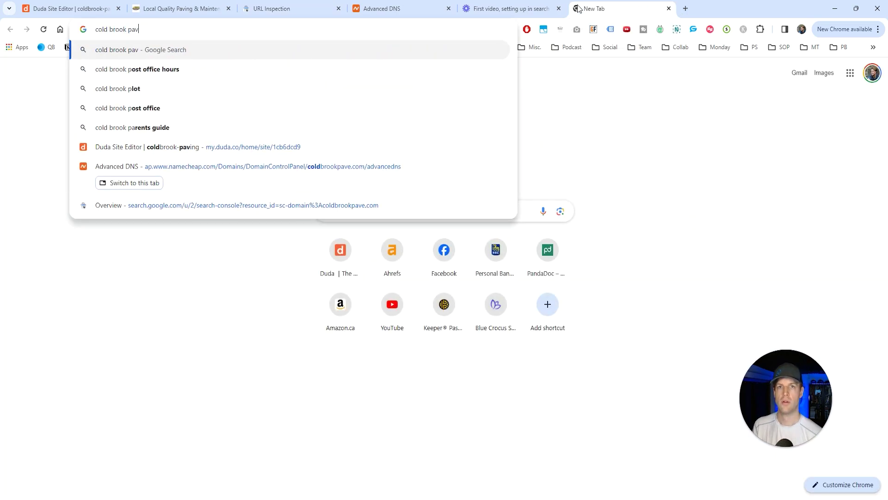
text(ing)
key(Return)
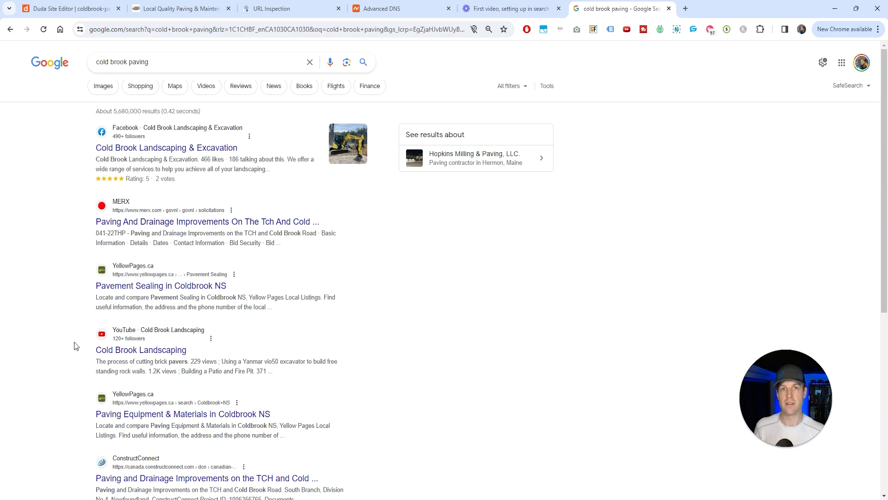
- Return to the URL inspection of the coldbrookpave.com homepage, review its indexing details and request indexing
click(304, 4)
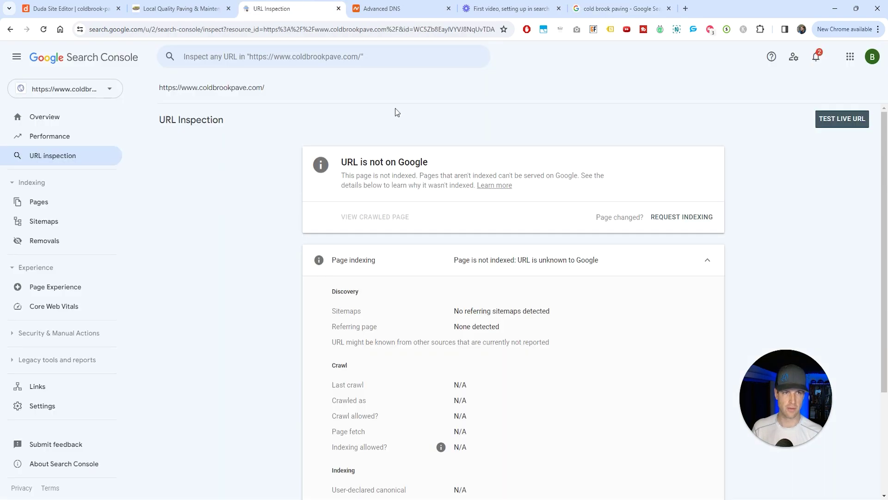
scroll(291, 185, down, 3)
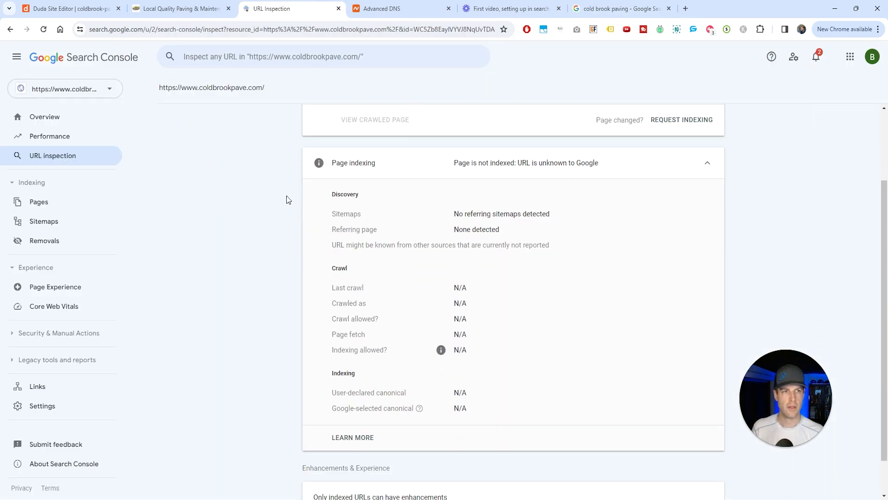
scroll(287, 198, up, 3)
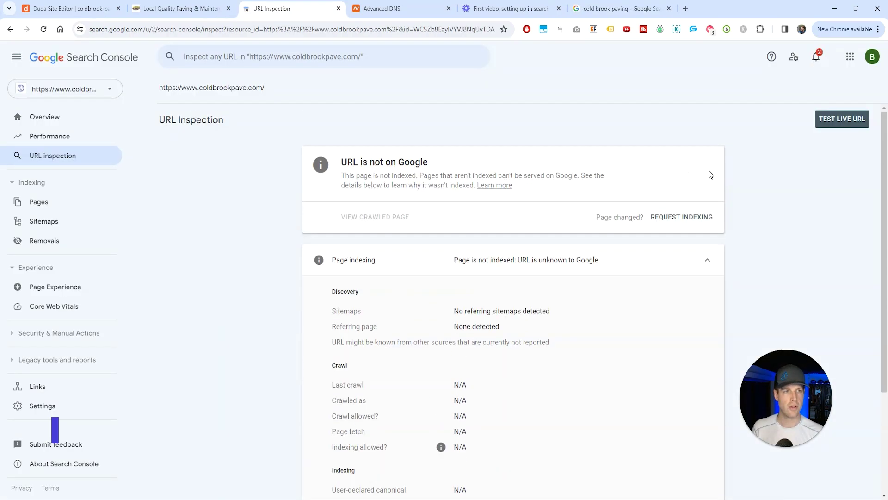
click(680, 218)
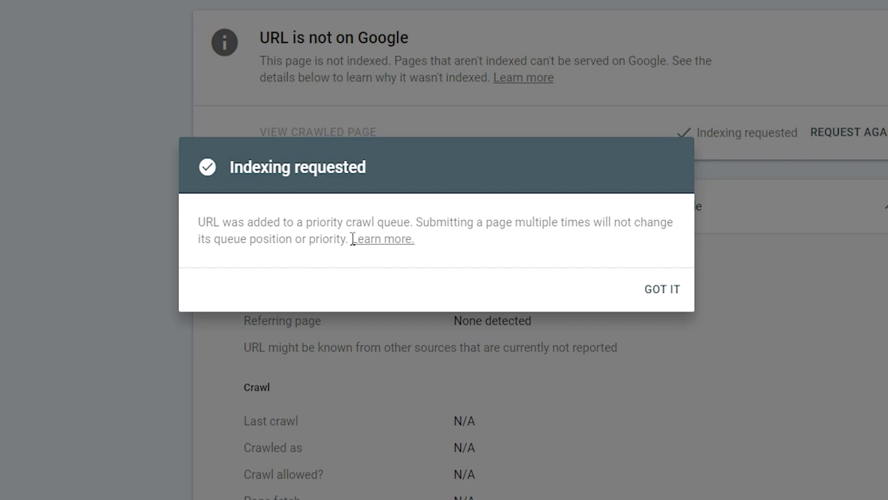
click(662, 290)
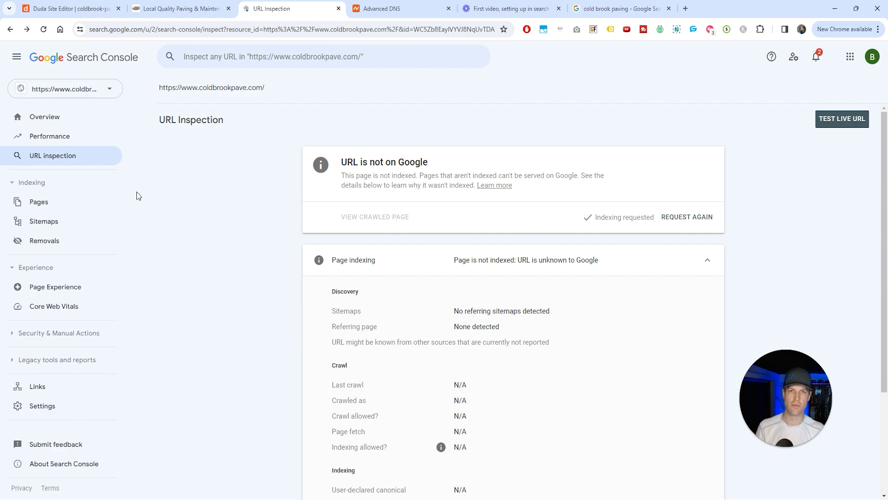
- Switch to the bluecrocus.ca property and examine its page indexing report, including the reasons pages aren't indexed
click(84, 94)
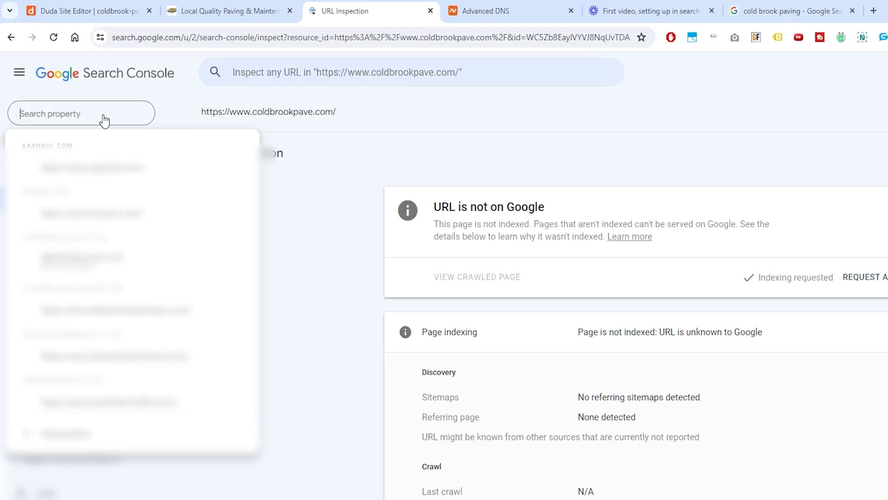
text(blue)
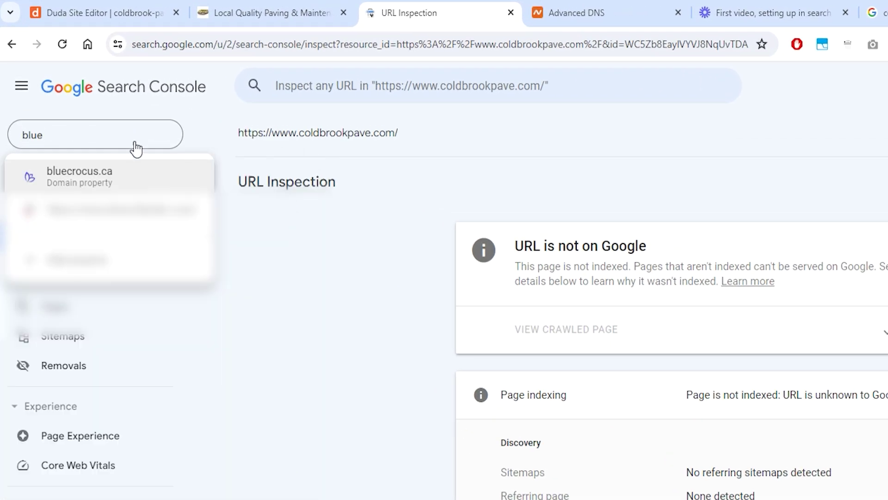
click(112, 147)
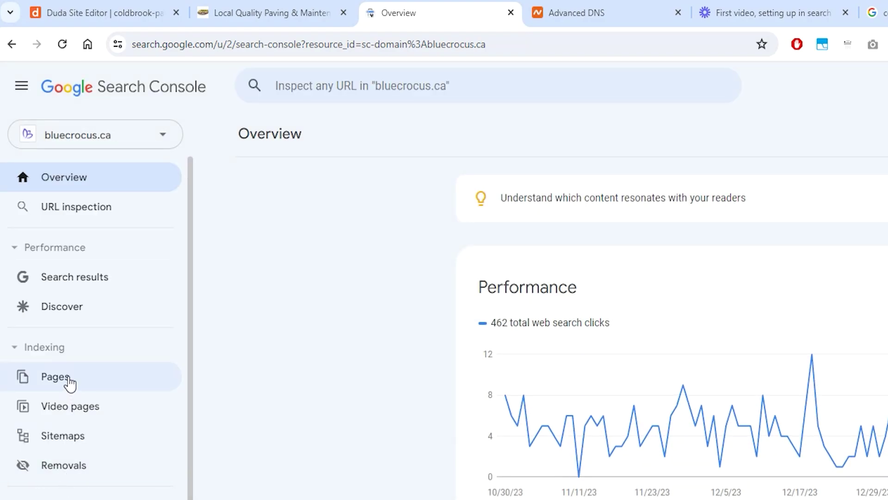
click(69, 380)
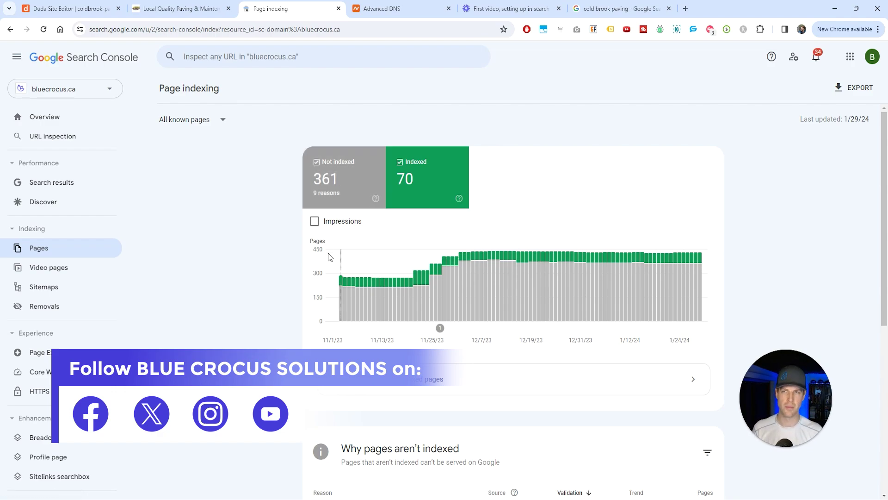
scroll(396, 246, down, 5)
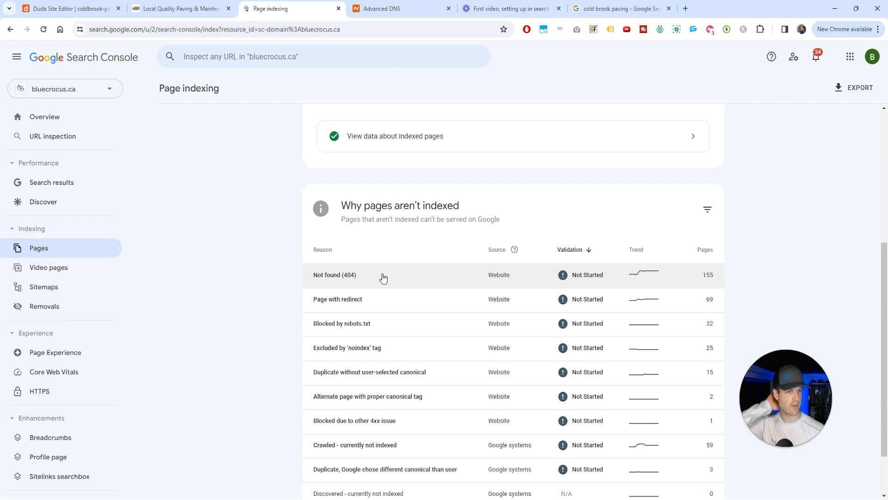
scroll(319, 338, up, 5)
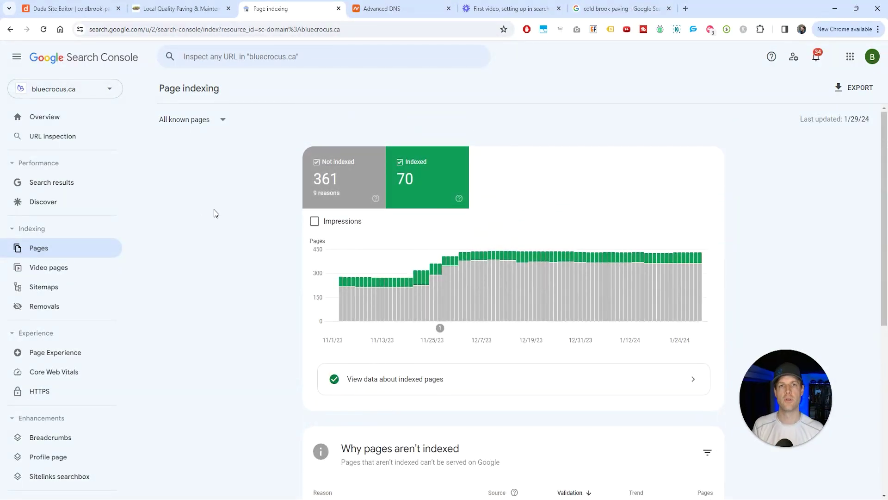
click(83, 91)
text(col)
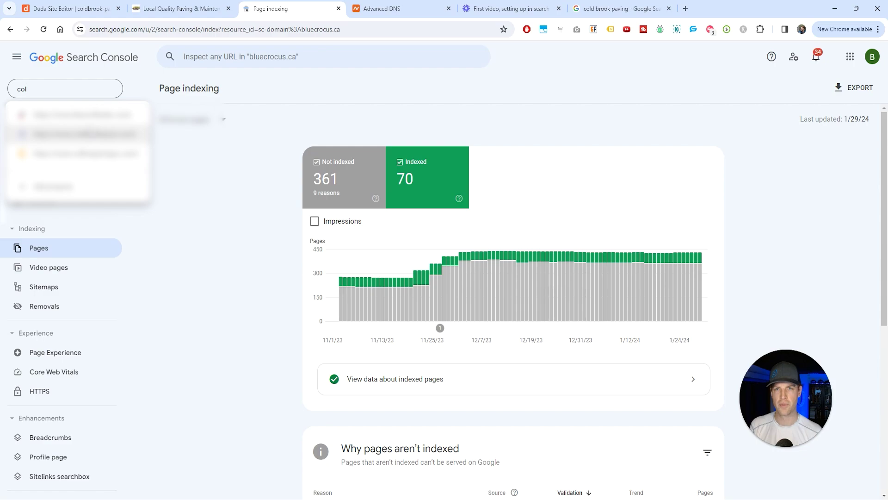
click(94, 134)
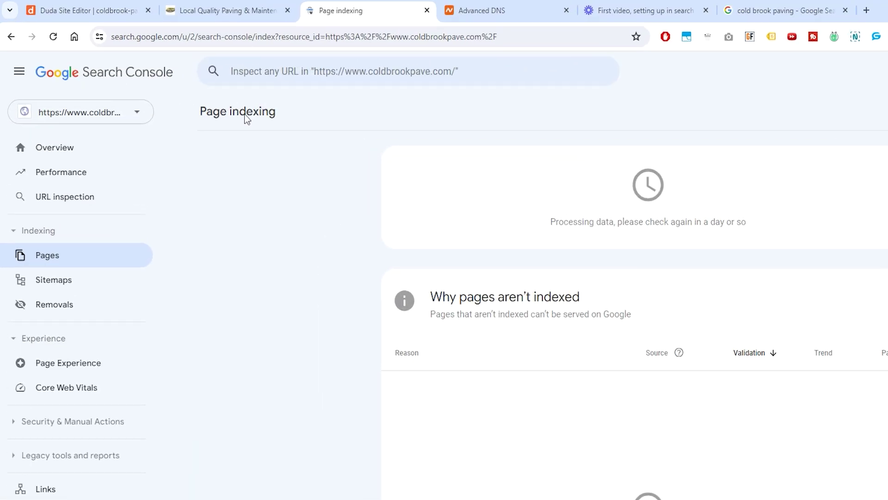
click(212, 12)
click(263, 38)
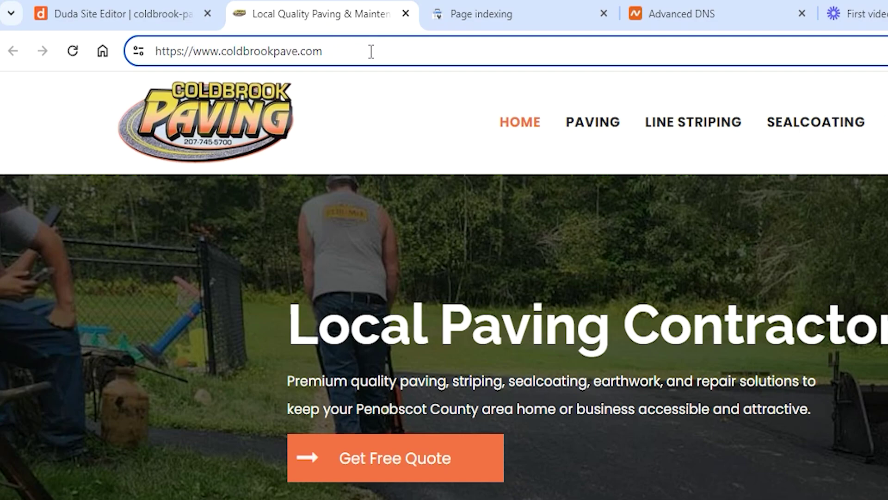
text(site:)
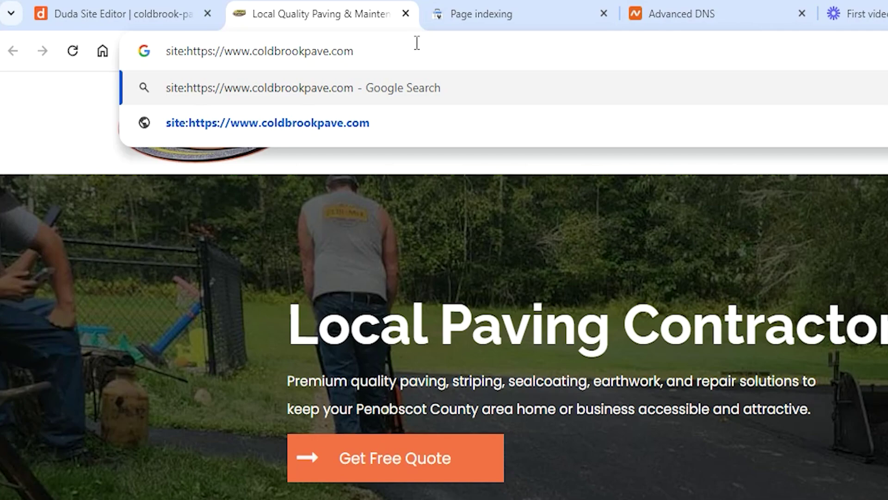
click(393, 52)
key(Return)
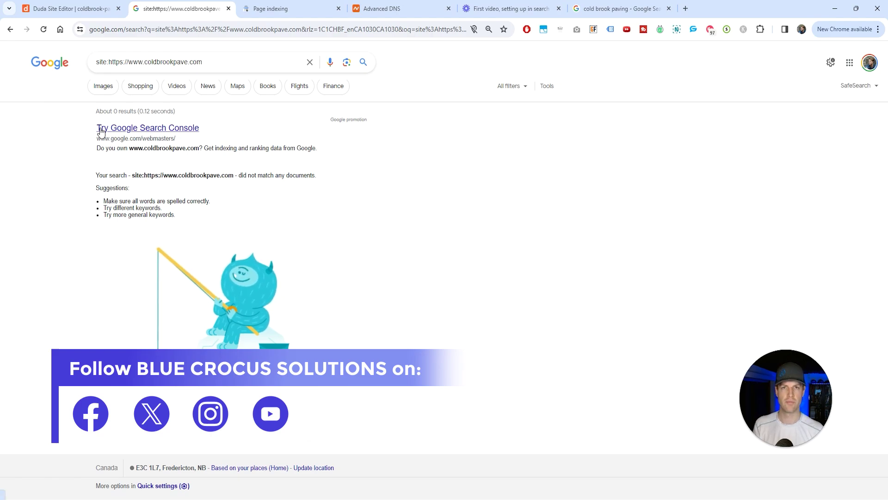
click(11, 30)
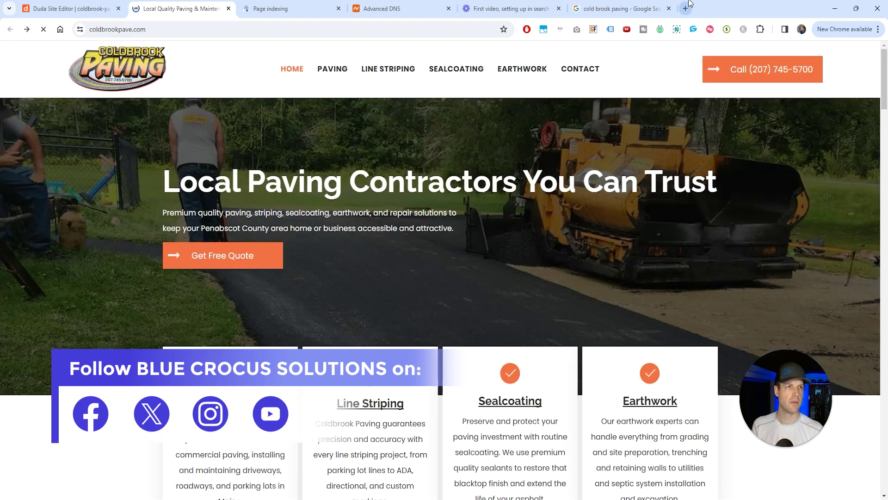
- Open the bluecrocus.ca website in a new browser tab
click(685, 8)
text(b)
key(Return)
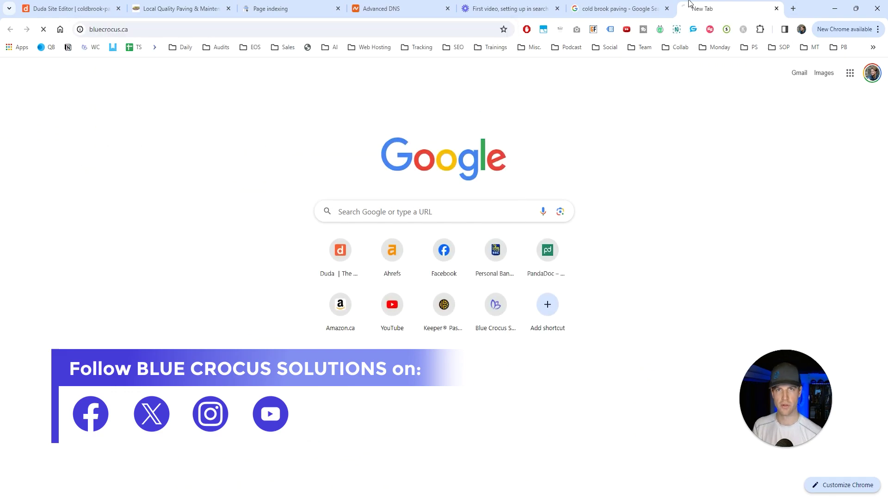
click(106, 30)
key(Home)
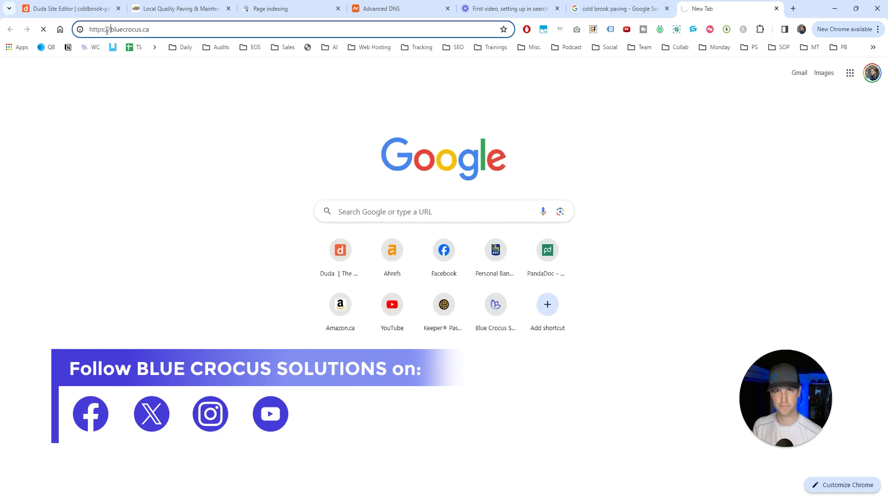
text(site:)
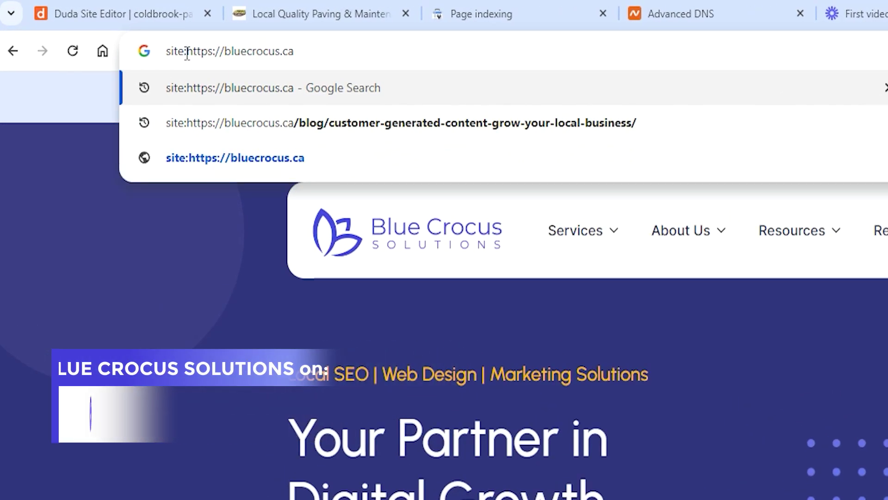
key(Return)
scroll(97, 252, down, 5)
scroll(98, 252, down, 20)
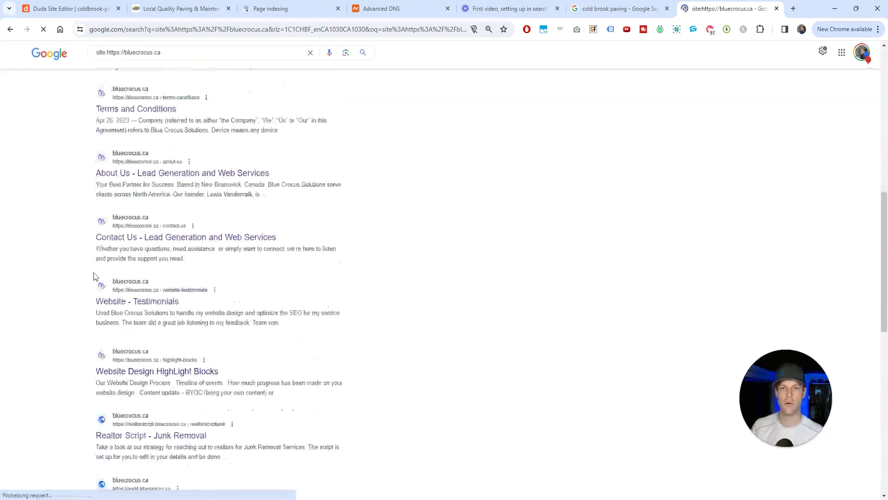
scroll(106, 311, up, 20)
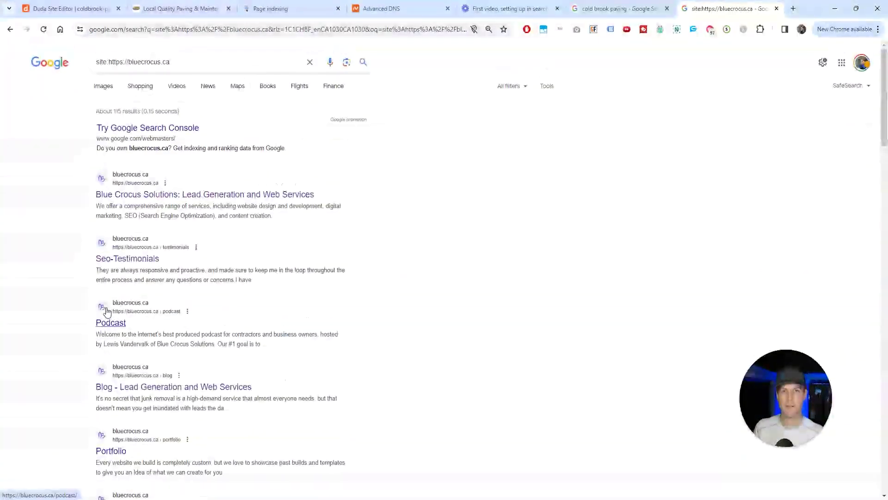
scroll(93, 338, down, 10)
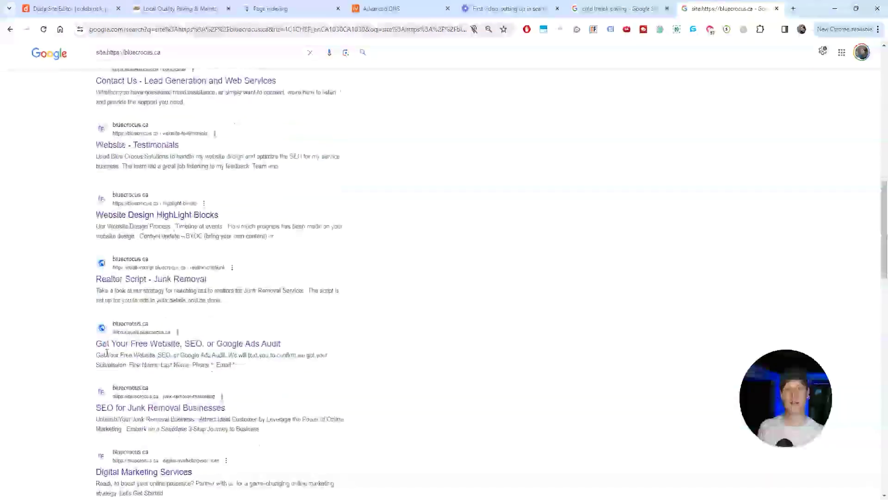
scroll(227, 69, up, 10)
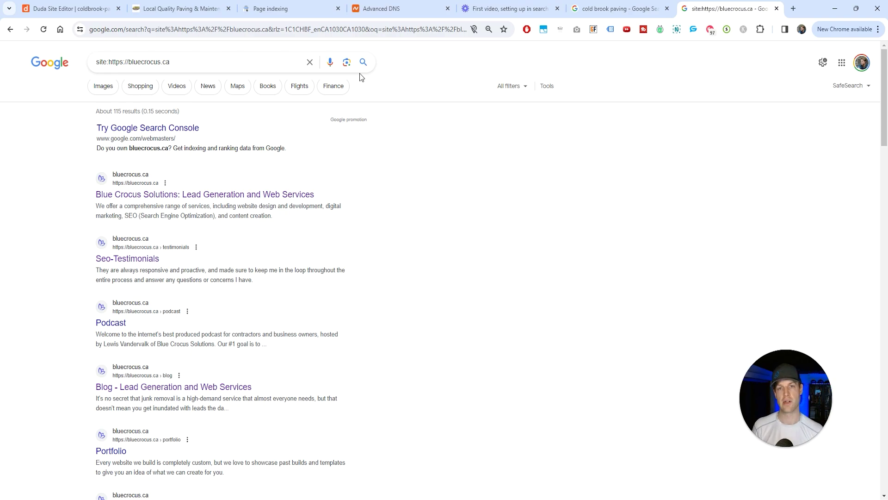
click(172, 4)
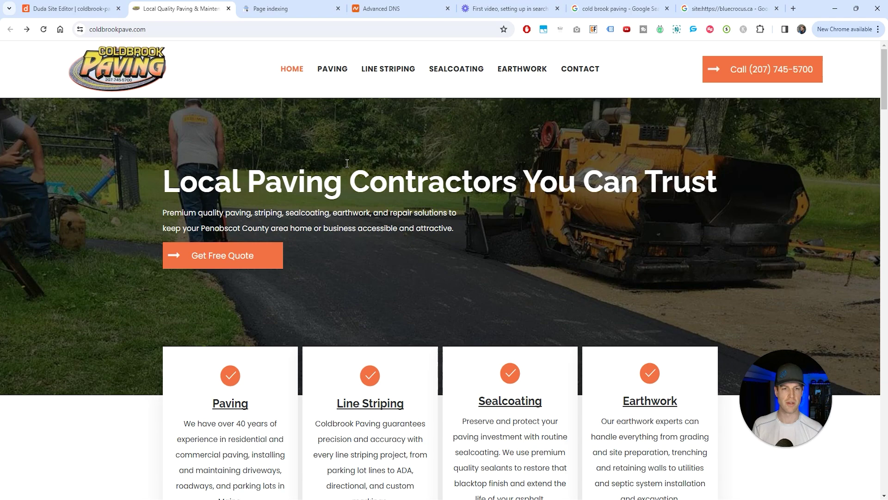